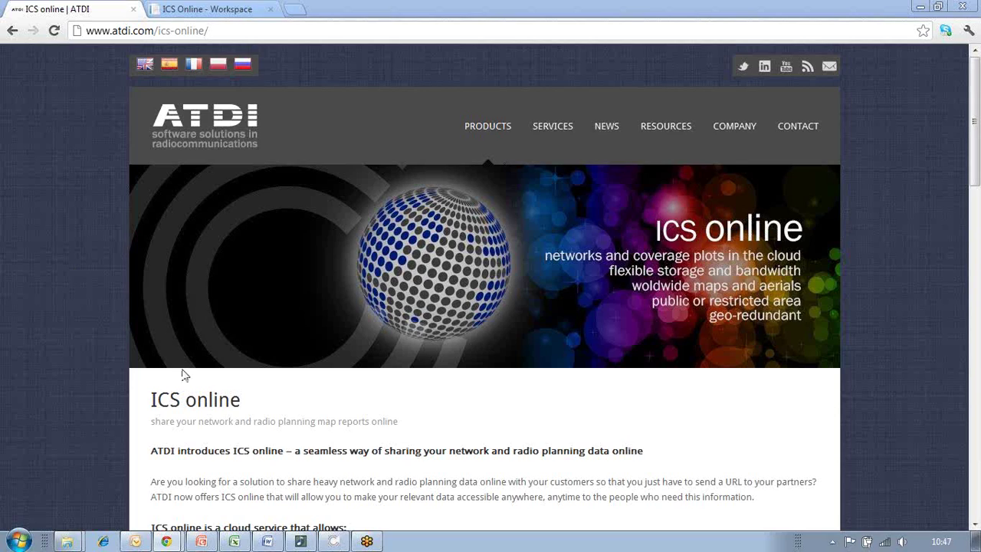
# Scroll down the ATDI ICS online page to the grey sharing, overlay and upload feature boxes.
pyautogui.scroll(-3, 209, 443)
pyautogui.scroll(-2, 208, 444)
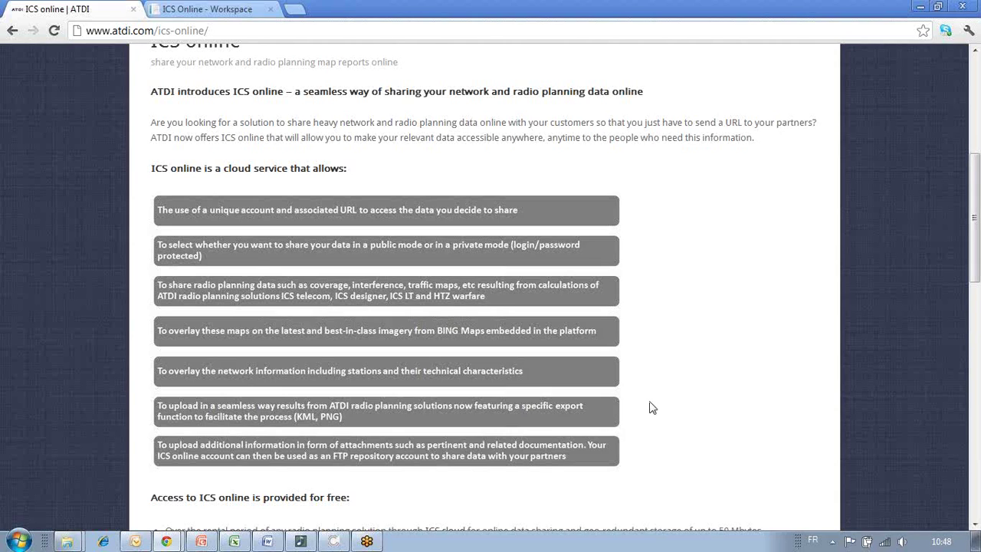
# Scroll the ATDI page, bring up the PRODUCTS menu, then reach the free-access and demo section.
pyautogui.scroll(-2, 652, 408)
pyautogui.scroll(-1, 652, 407)
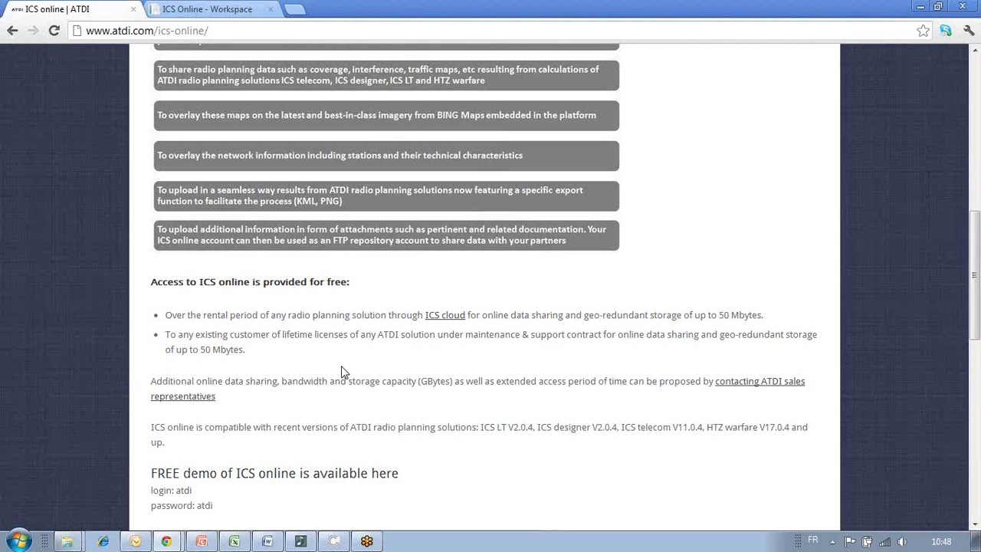
pyautogui.scroll(6, 343, 360)
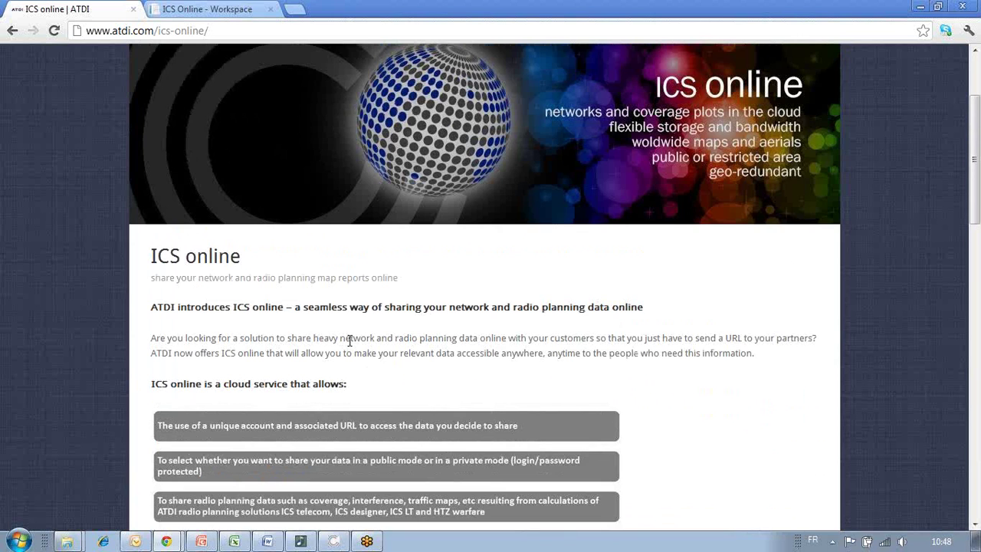
pyautogui.scroll(3, 350, 341)
pyautogui.moveTo(492, 130)
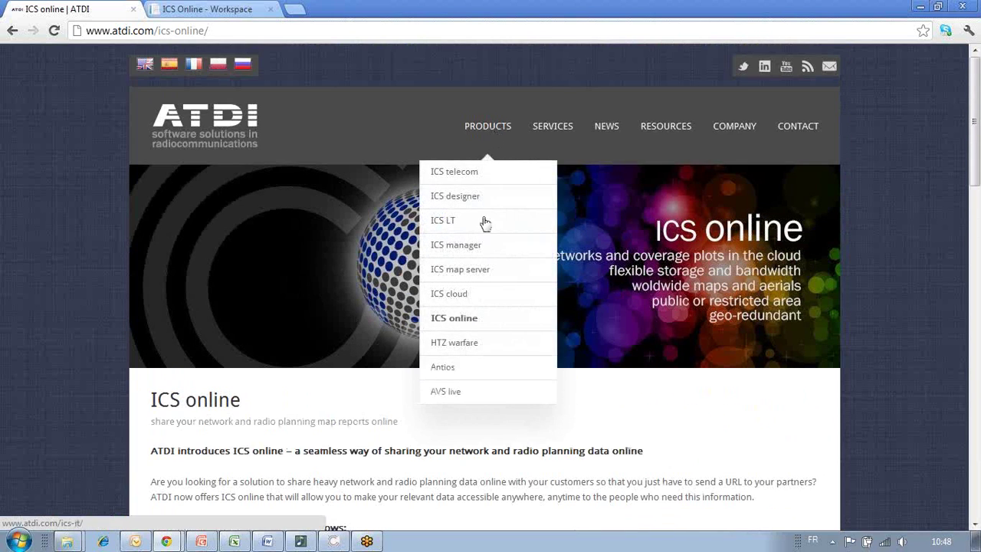
pyautogui.scroll(-10, 440, 449)
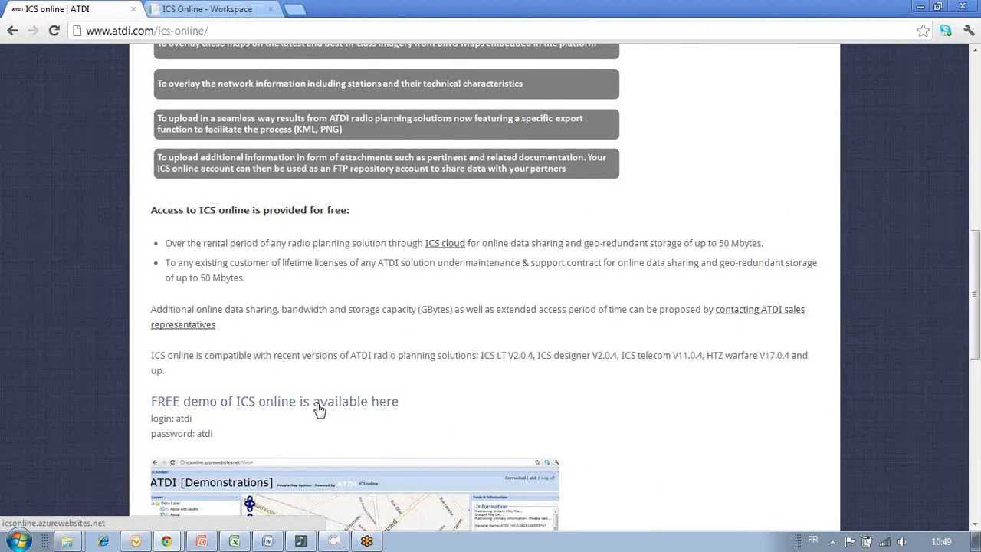
# Switch to the 'ICS Online - Workspace' tab with the Sydney LTE map, then to ICS telecom.
pyautogui.click(215, 14)
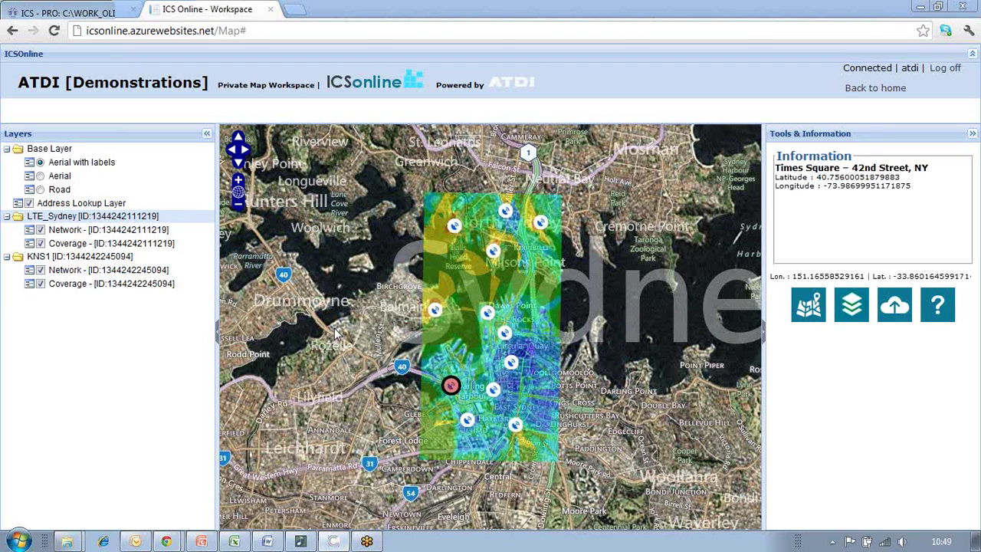
pyautogui.hotkey('alt', 'Tab')
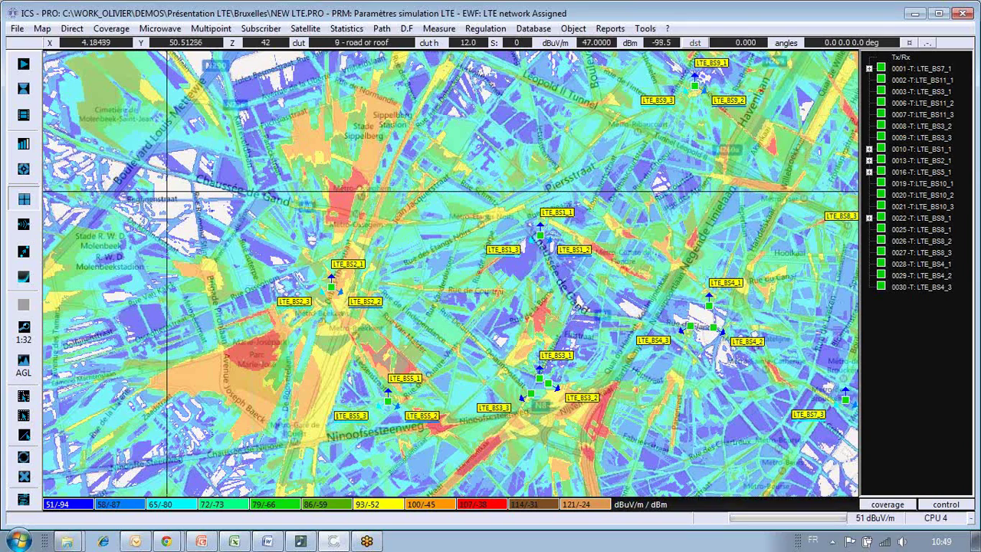
# Show the File > Export options including 'Export to ICS online...', then minimize ICS telecom.
pyautogui.click(18, 29)
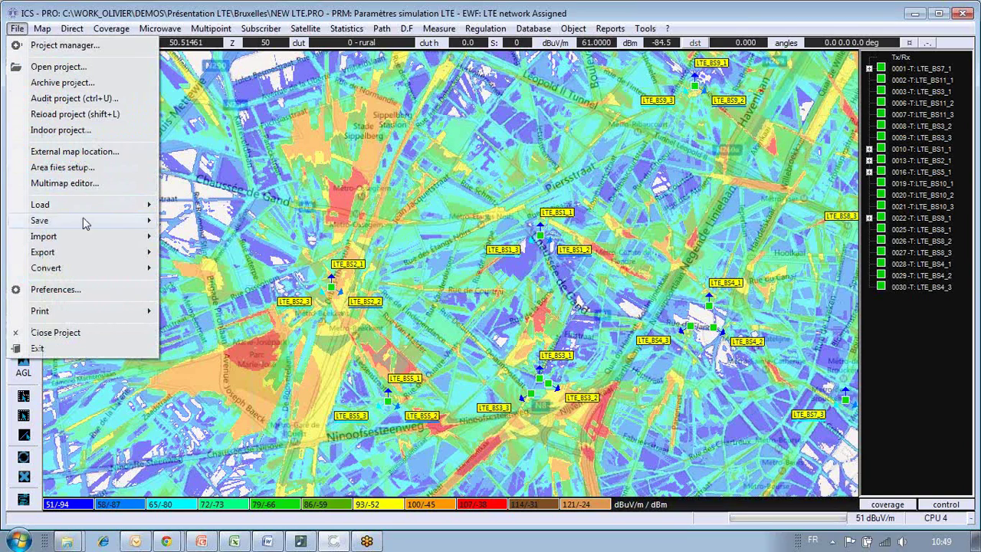
pyautogui.moveTo(93, 251)
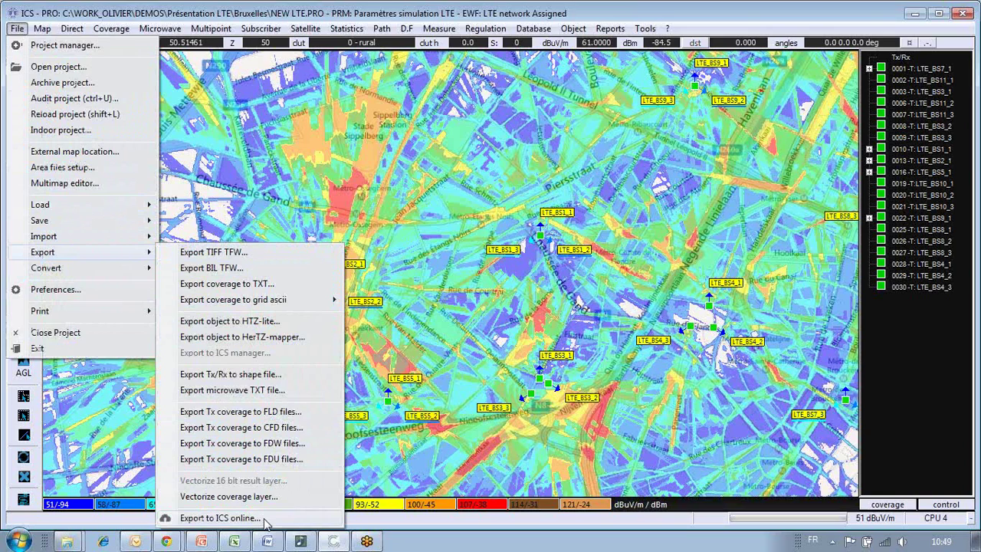
pyautogui.click(918, 17)
pyautogui.click(918, 17)
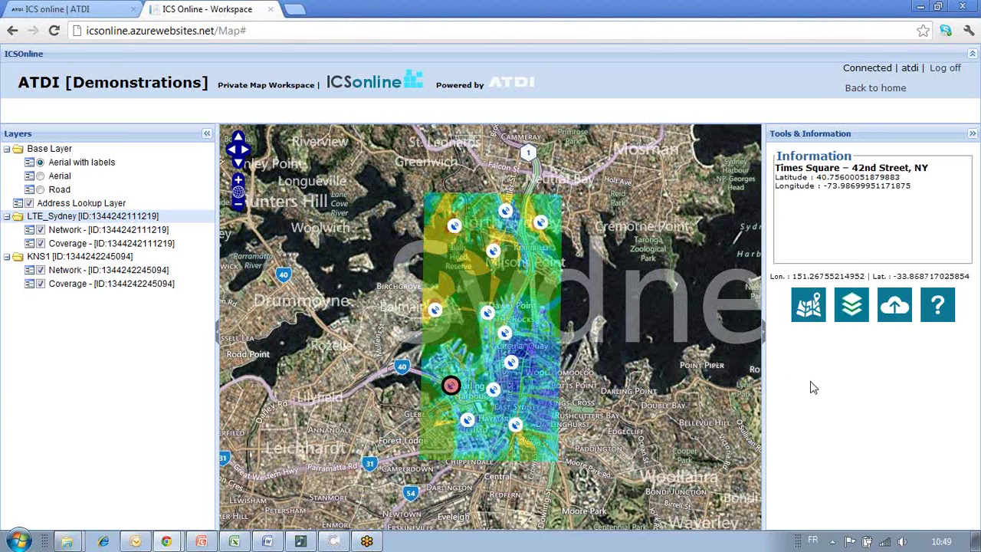
pyautogui.click(895, 307)
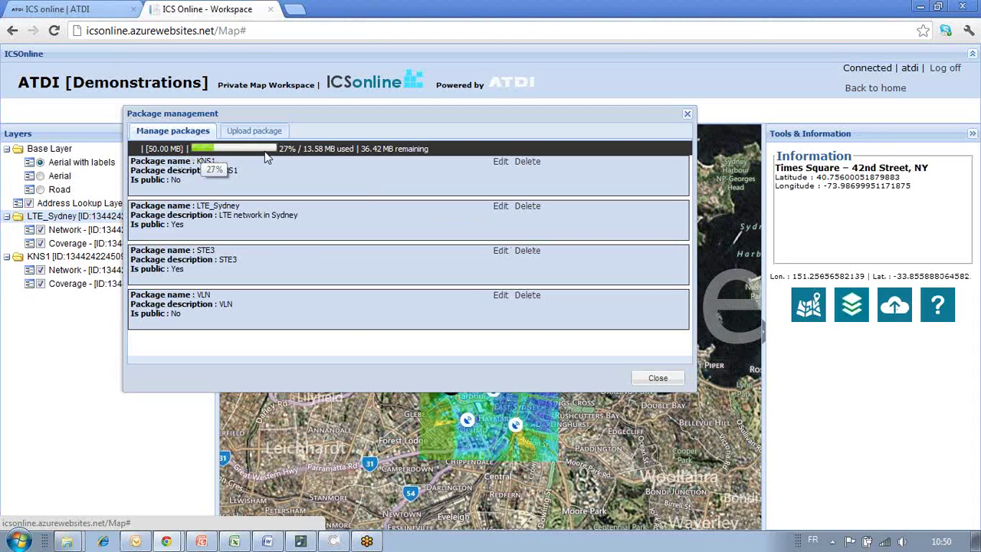
pyautogui.click(258, 131)
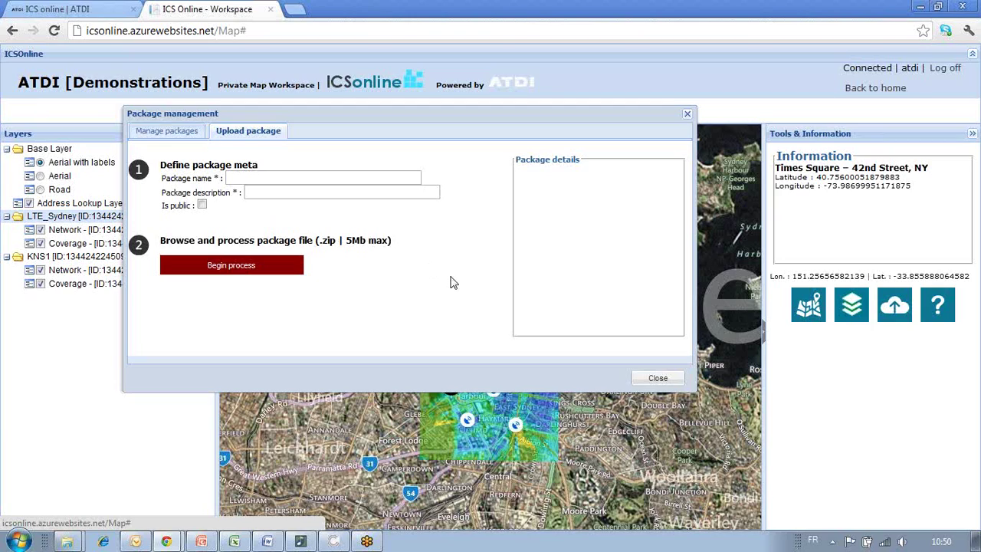
pyautogui.click(657, 379)
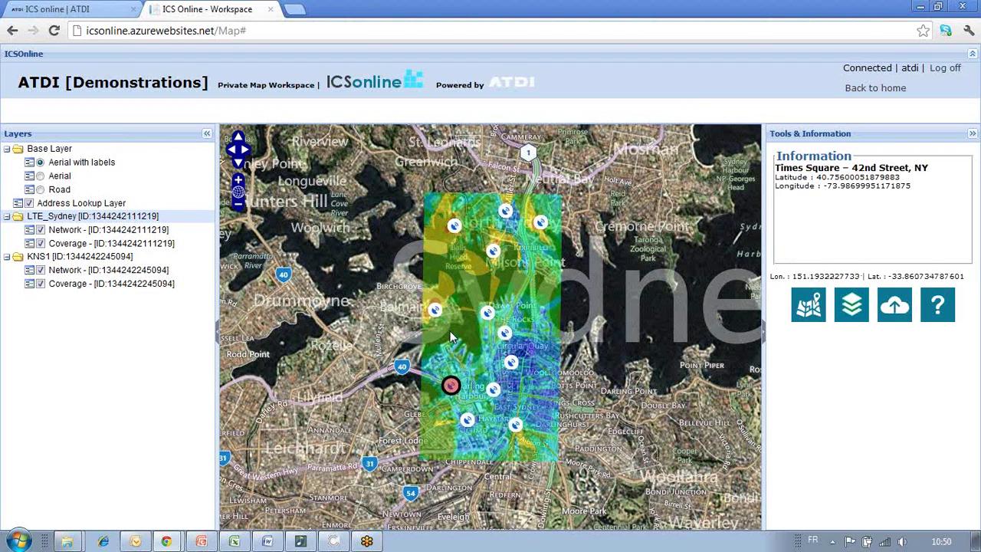
pyautogui.click(852, 306)
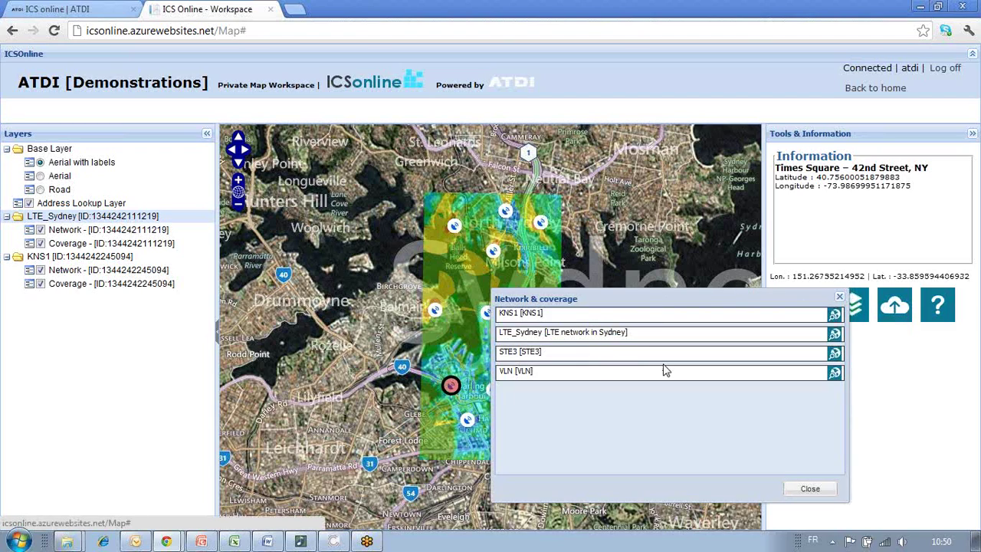
pyautogui.click(810, 489)
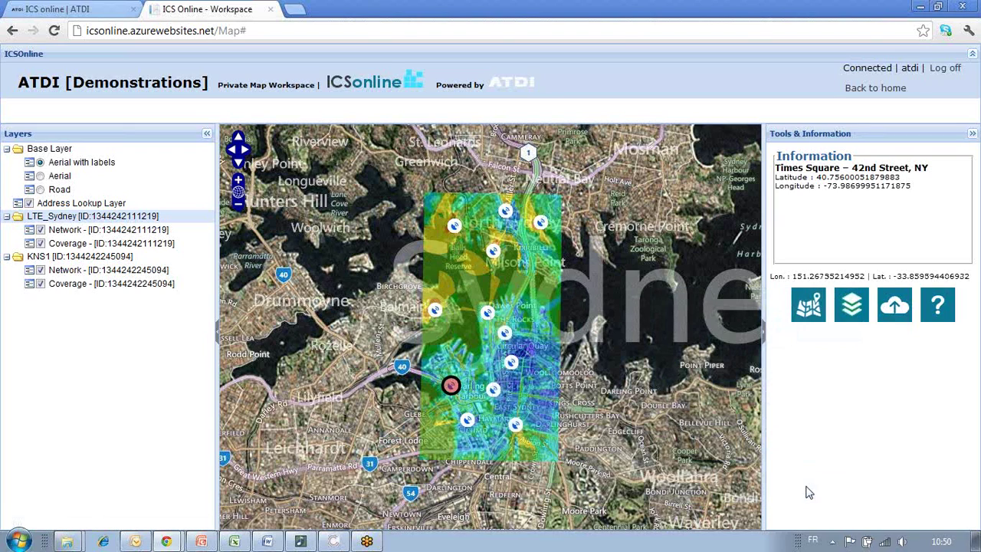
pyautogui.click(40, 231)
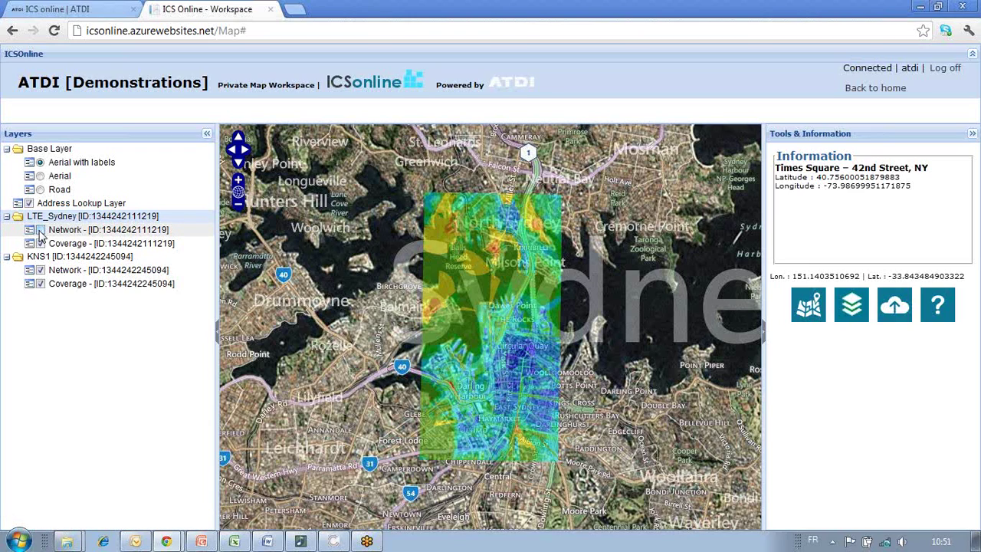
pyautogui.click(40, 230)
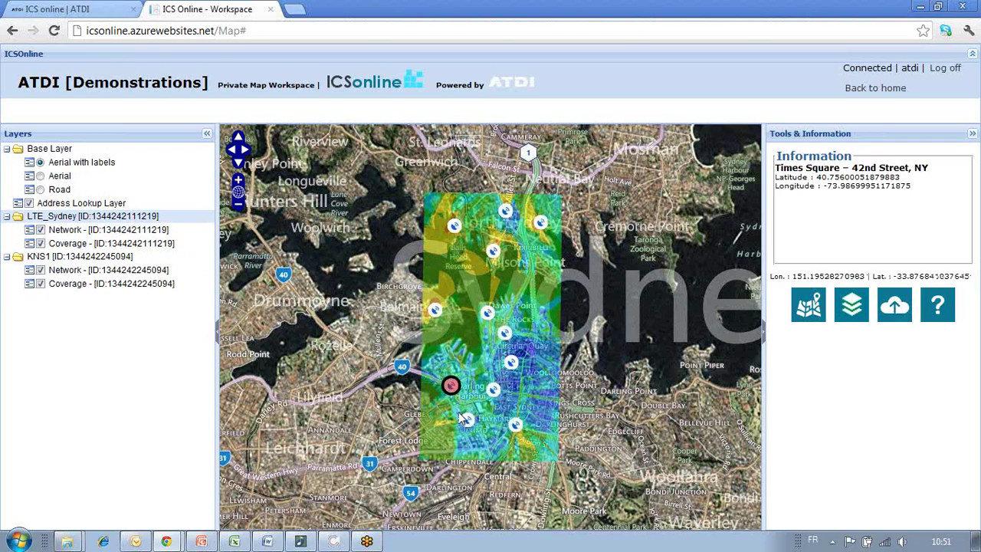
pyautogui.click(40, 243)
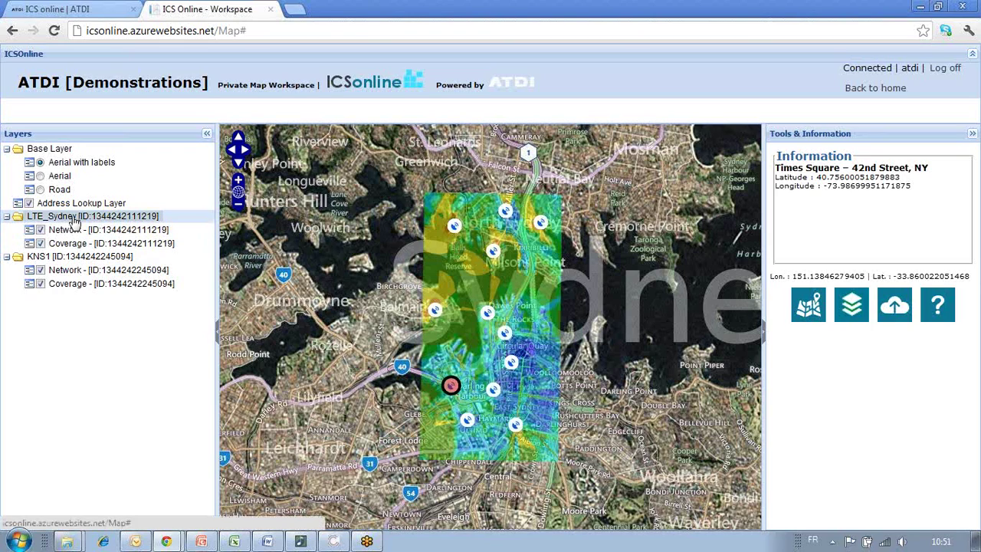
# Browse the LTE_Sydney layer's Information, Network and Documentation tabs.
pyautogui.click(74, 219)
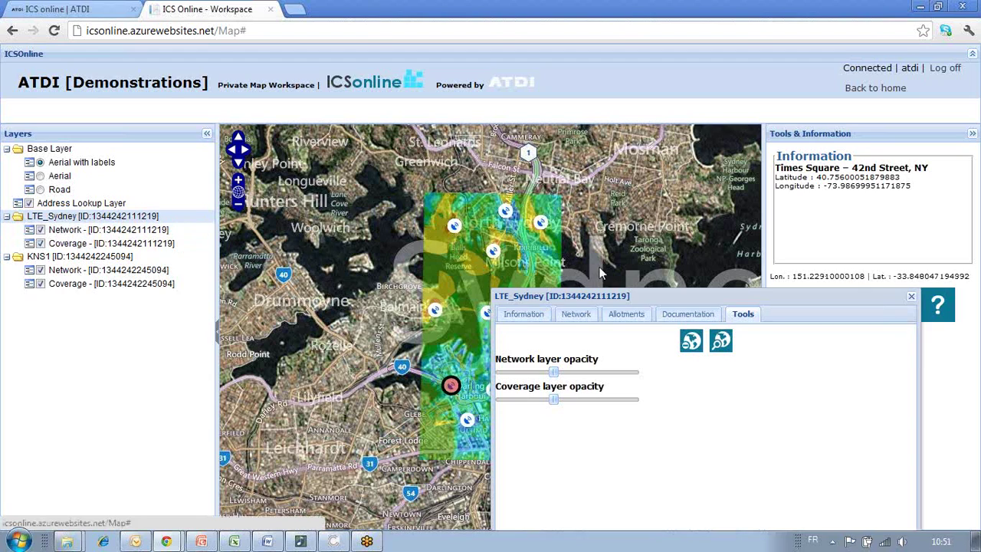
pyautogui.moveTo(650, 296); pyautogui.dragTo(468, 183)
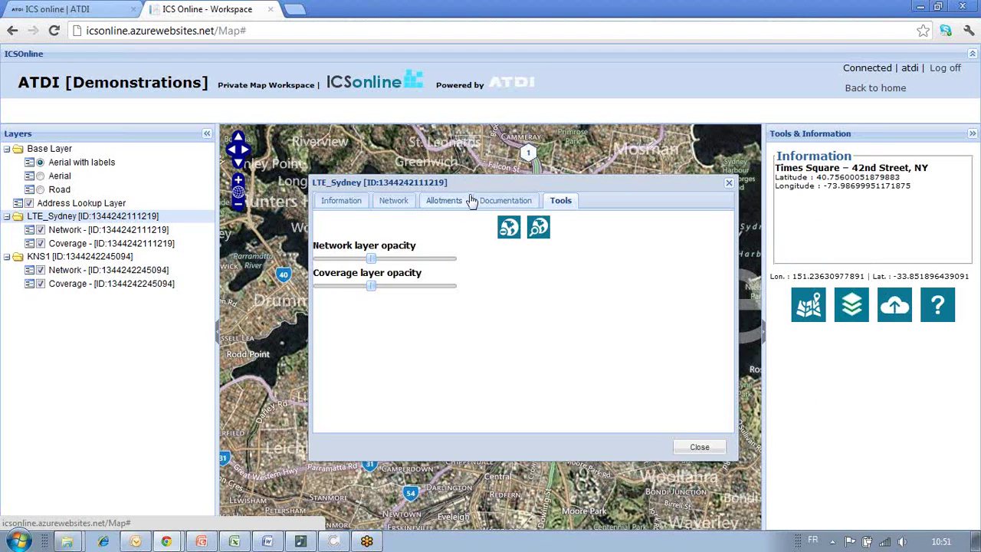
pyautogui.click(341, 202)
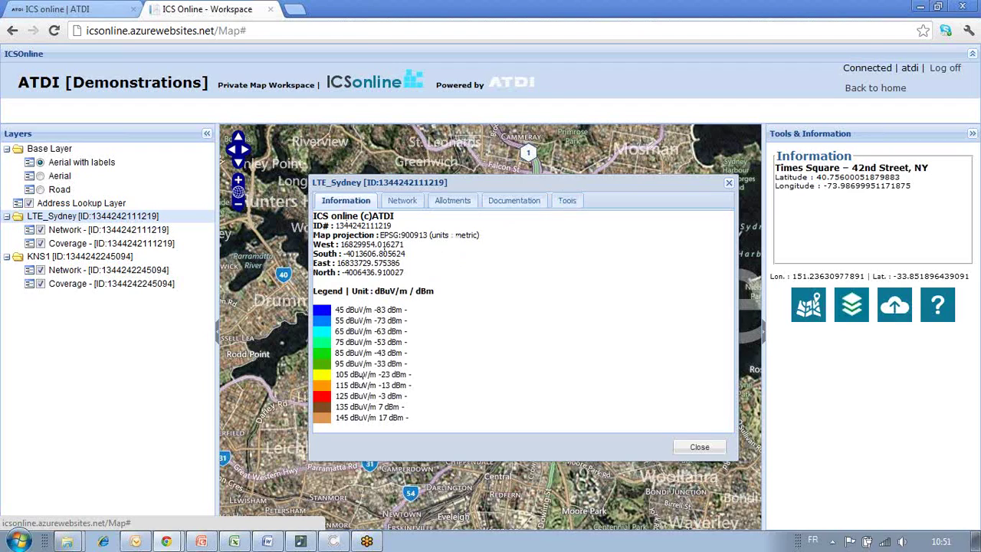
pyautogui.click(403, 202)
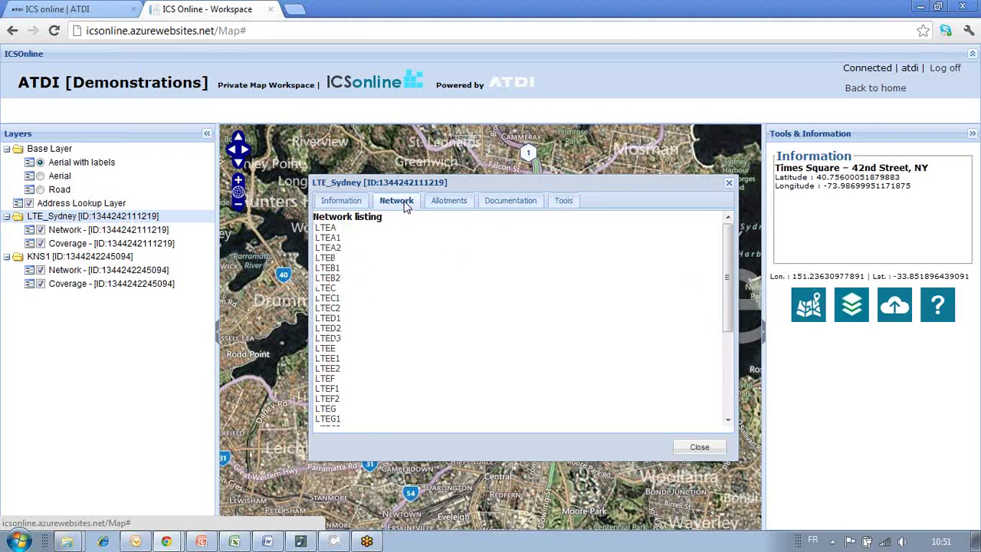
pyautogui.click(512, 205)
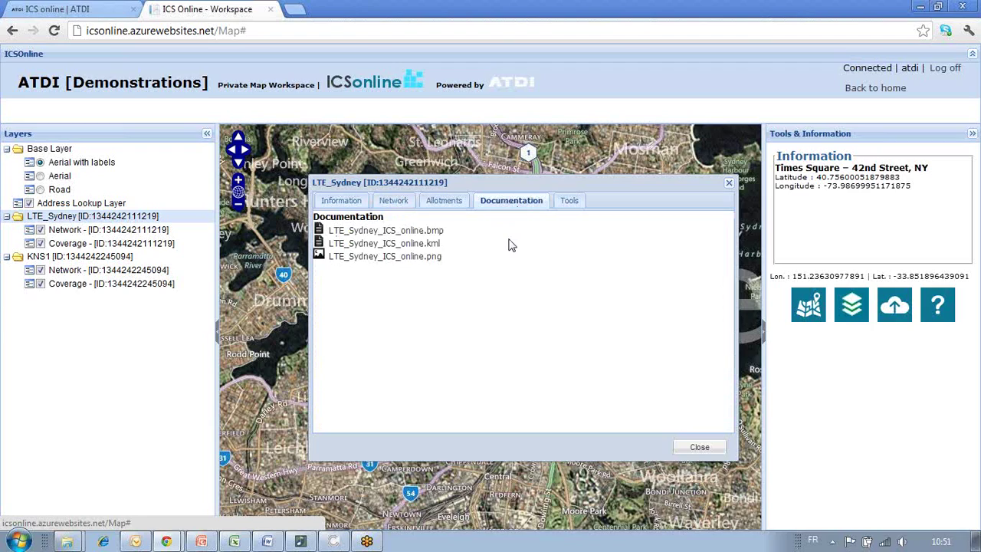
pyautogui.click(569, 203)
# Set the LTE_Sydney coverage opacity to 69% and close the layer details.
pyautogui.moveTo(445, 183); pyautogui.dragTo(665, 199)
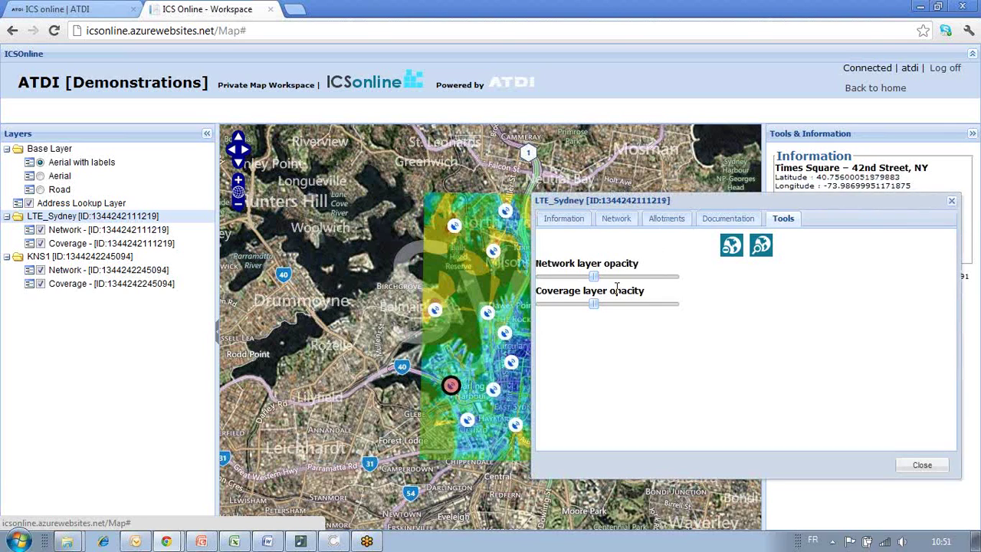
pyautogui.moveTo(594, 282)
pyautogui.moveTo(594, 307)
pyautogui.mouseDown()
pyautogui.moveTo(643, 318)
pyautogui.moveTo(584, 319)
pyautogui.mouseUp()
pyautogui.click(922, 465)
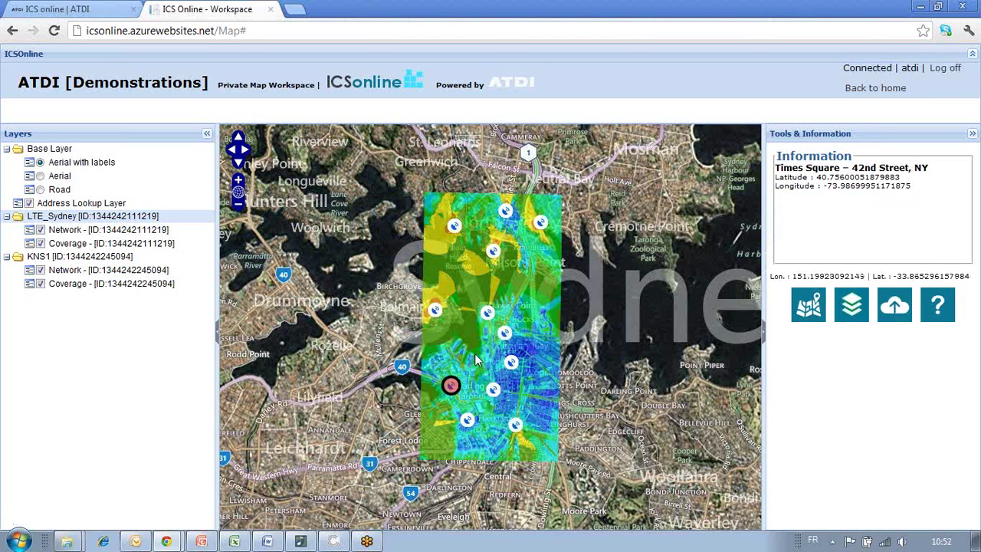
# Look up 'Times Square – 42nd Street, NY' and zoom in over Midtown Manhattan.
pyautogui.scroll(1, 475, 360)
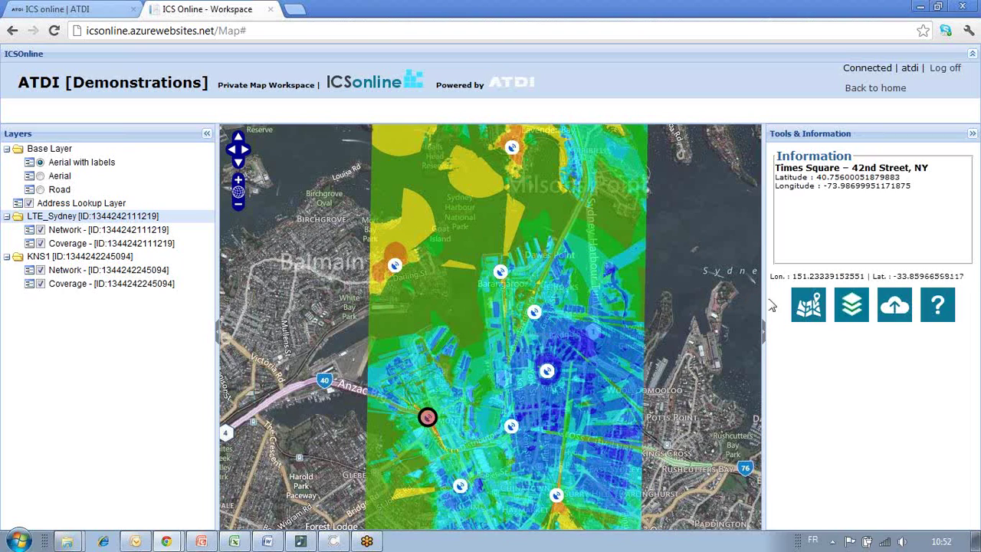
pyautogui.click(810, 306)
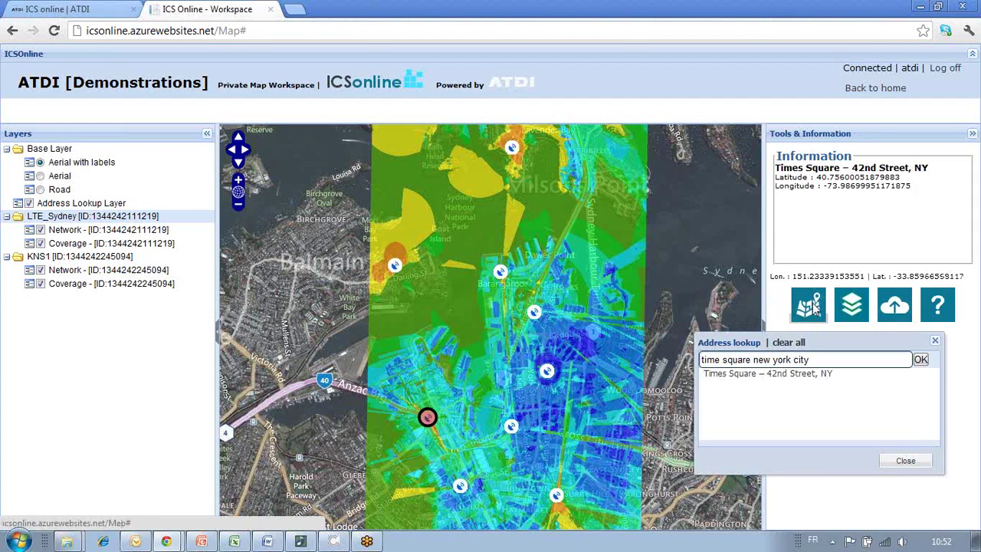
pyautogui.click(757, 359)
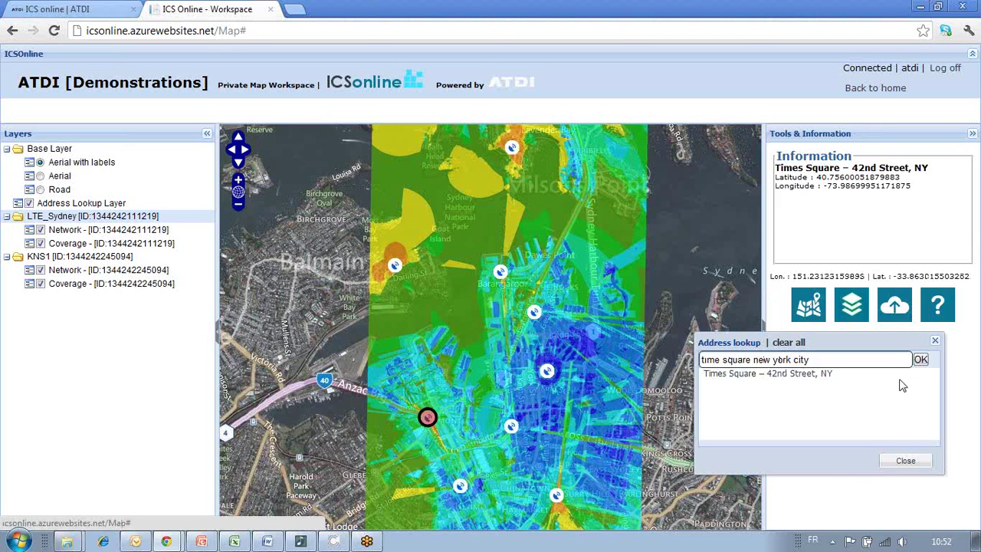
pyautogui.click(802, 375)
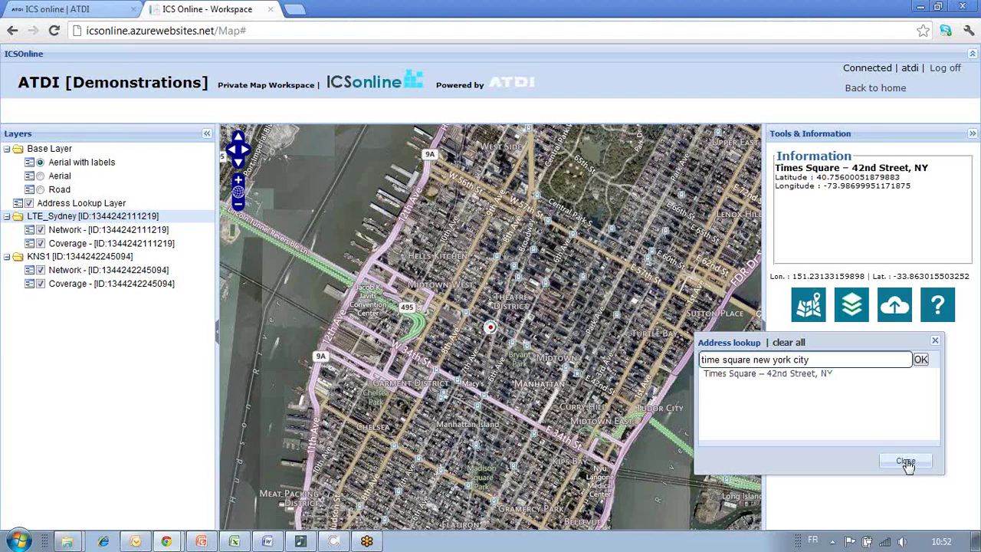
pyautogui.click(906, 462)
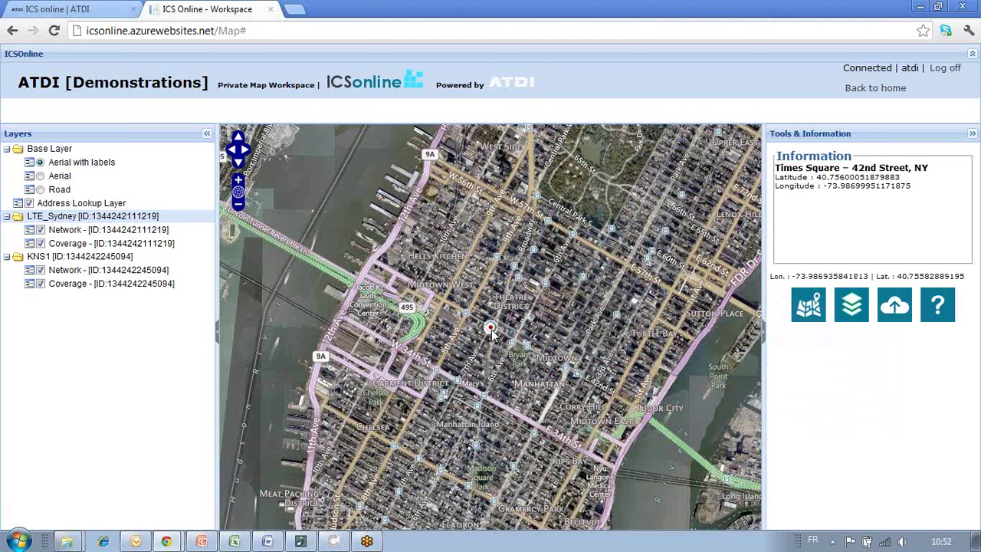
pyautogui.scroll(1, 491, 328)
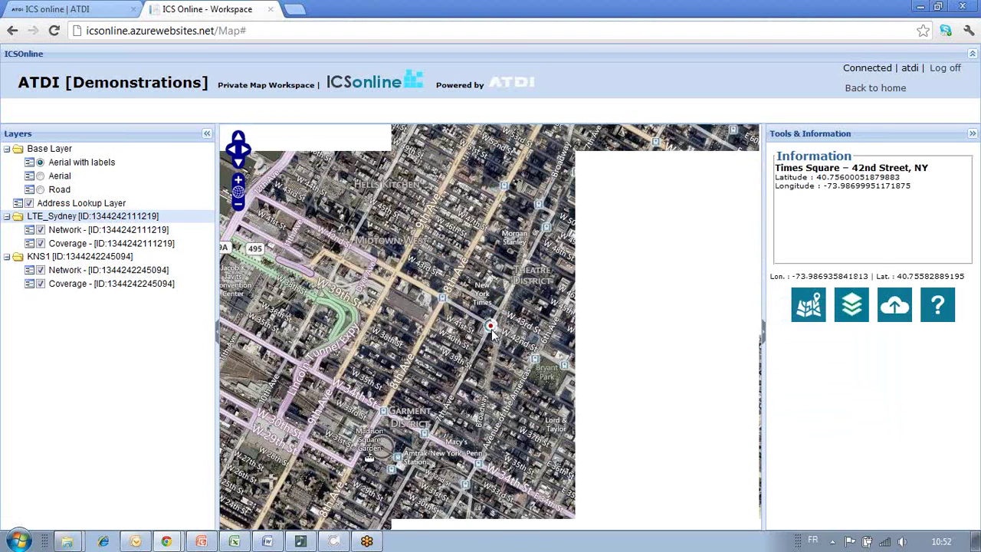